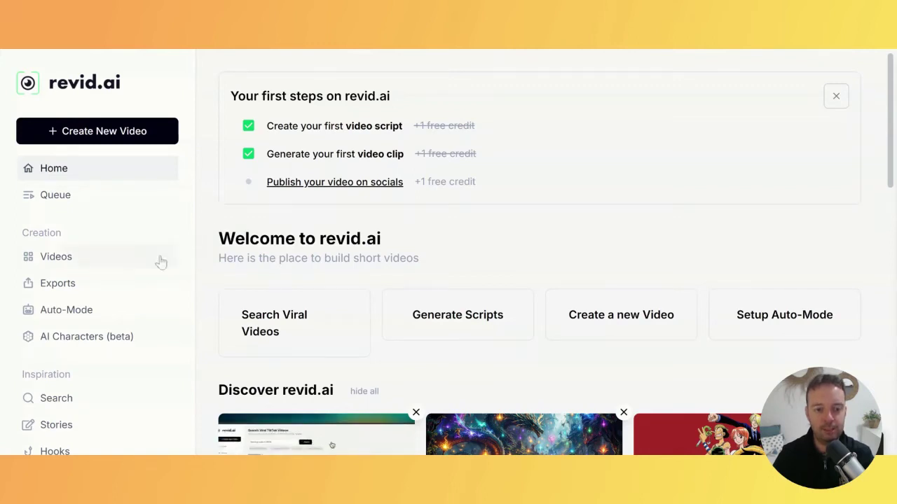
Step: Open the viral TikTok video search, sort it by Most recent under Advanced Filters, and select the search box
left_click(55, 404)
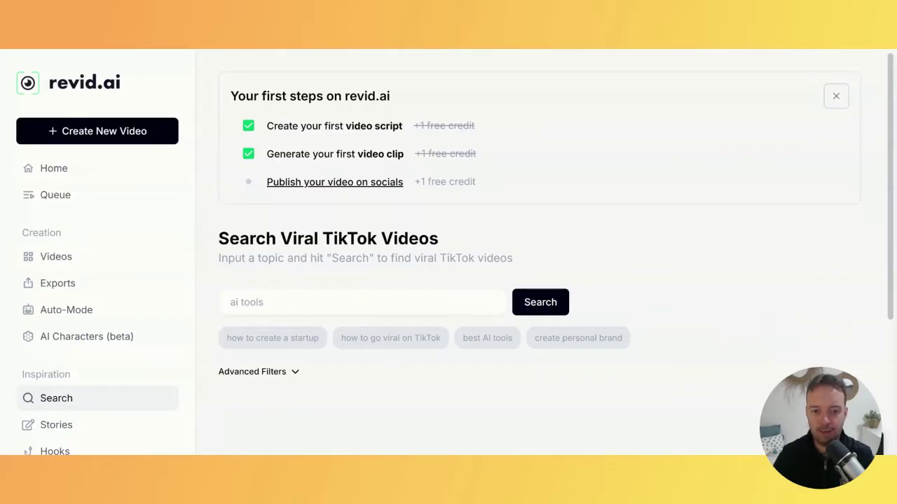
left_click(290, 372)
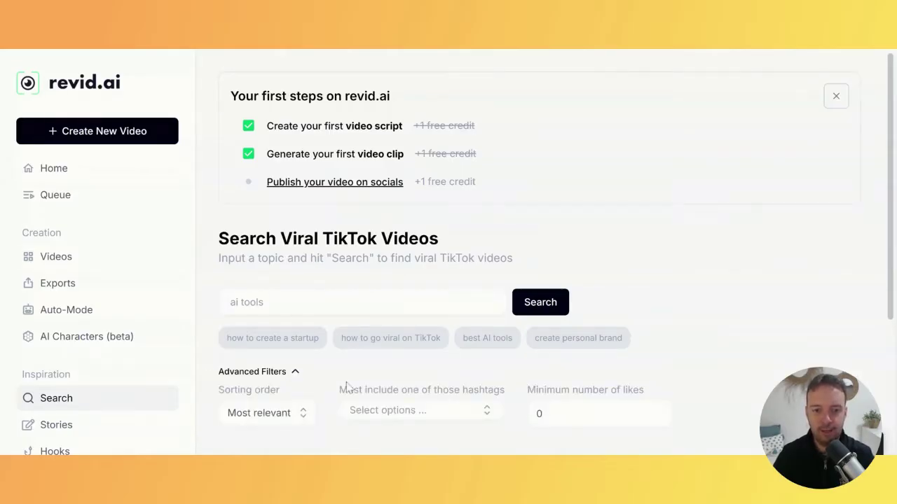
left_click(293, 419)
scroll(309, 350, "down", 2)
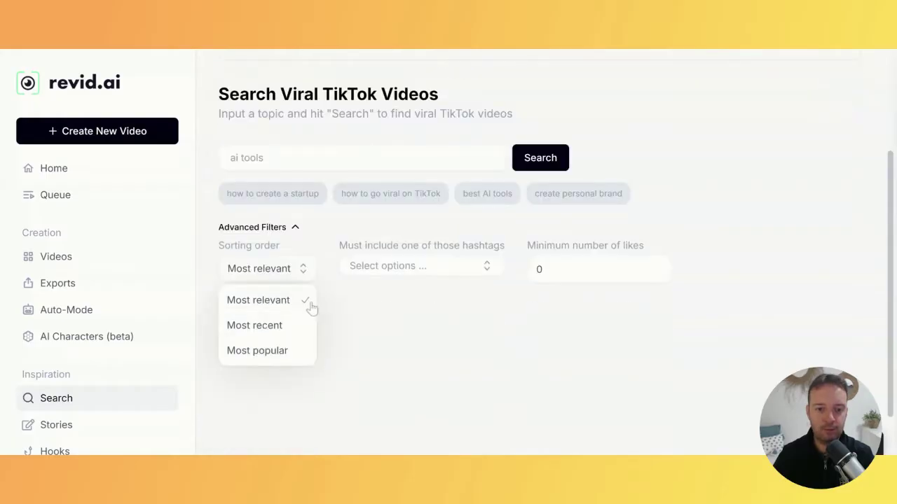
left_click(276, 334)
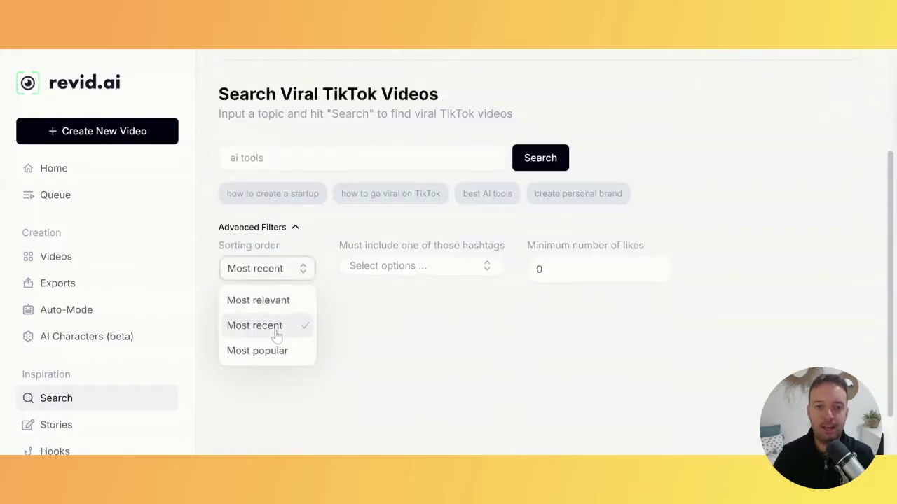
left_click(294, 159)
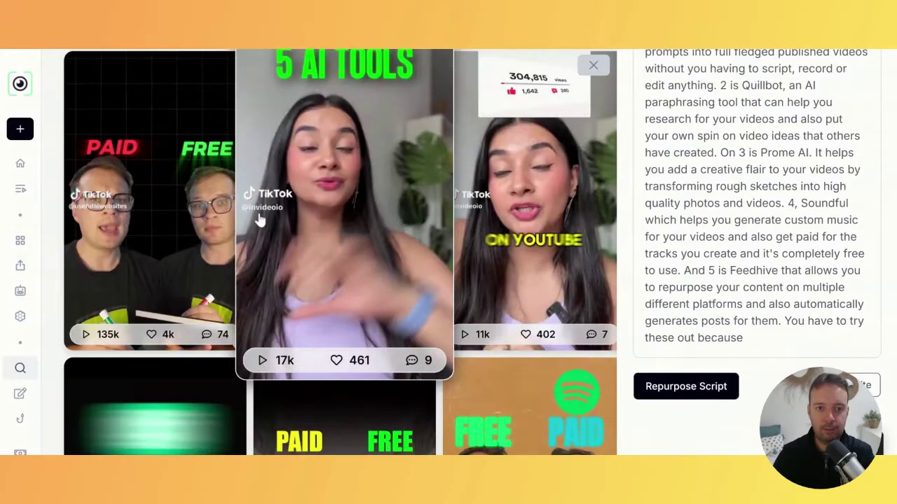
Step: Scroll back up past the 'best AI tools' results to the search box
scroll(257, 219, "up", 5)
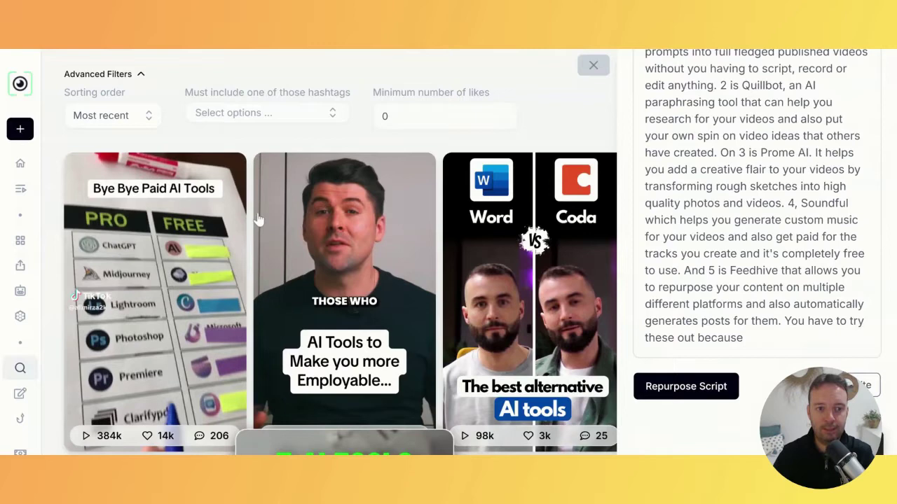
scroll(257, 219, "up", 4)
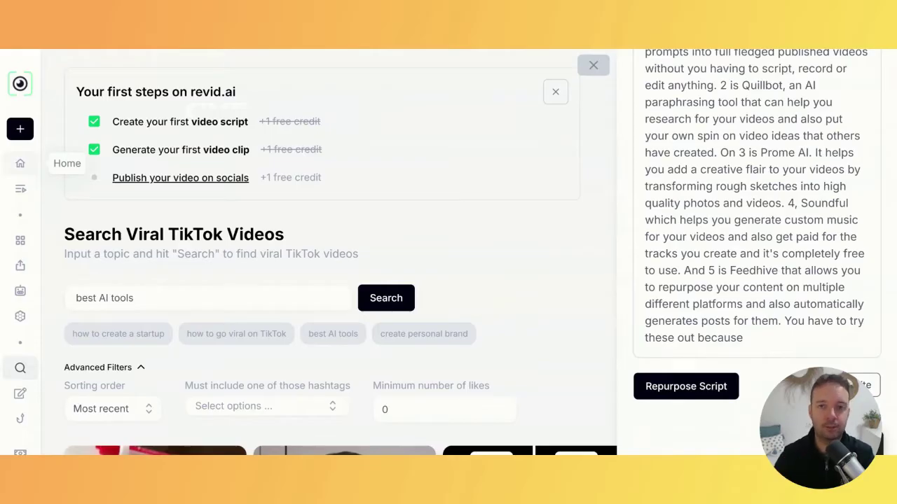
Step: From Home, start a new video and look over the AI TikTok Video Generator form
left_click(20, 168)
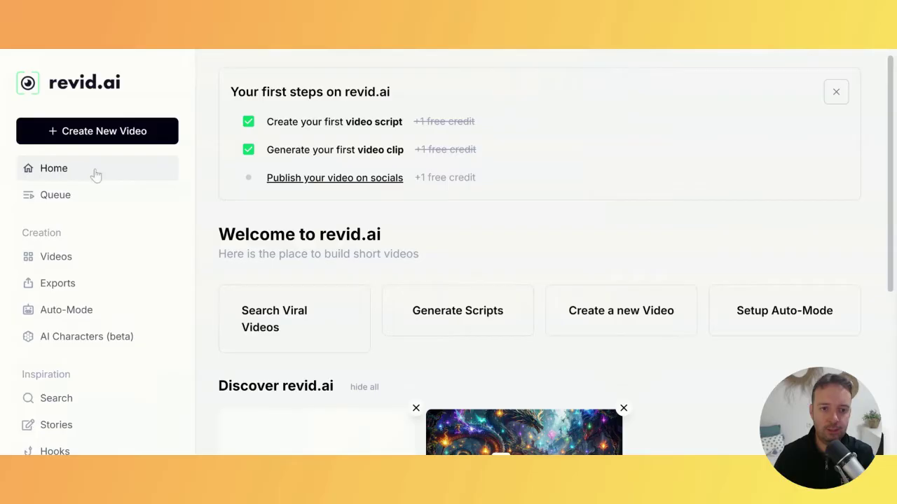
left_click(108, 138)
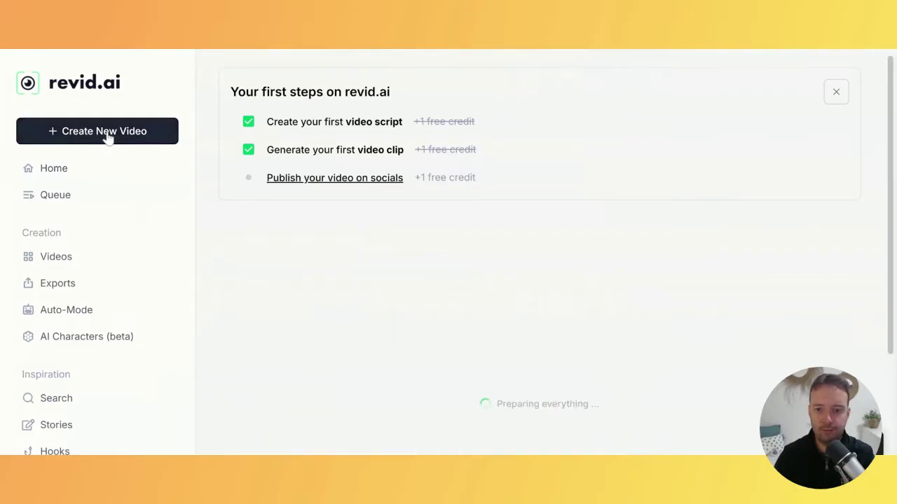
scroll(359, 237, "down", 1)
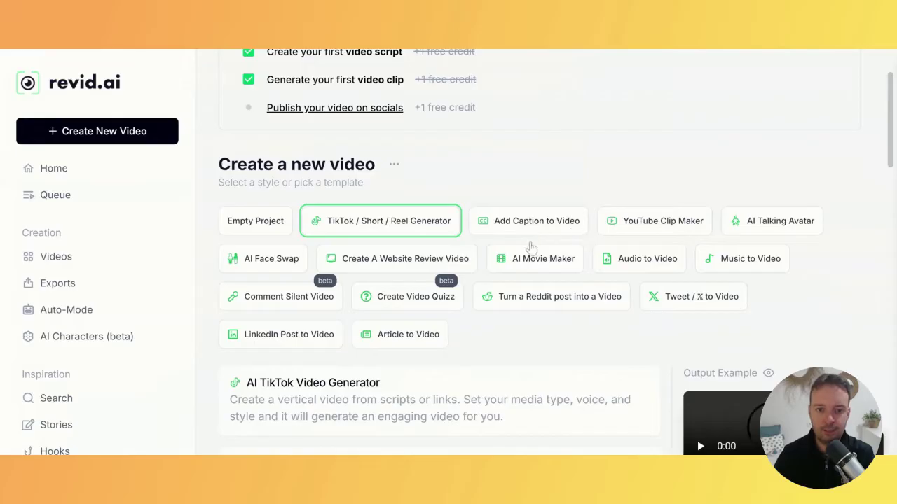
scroll(415, 204, "down", 2)
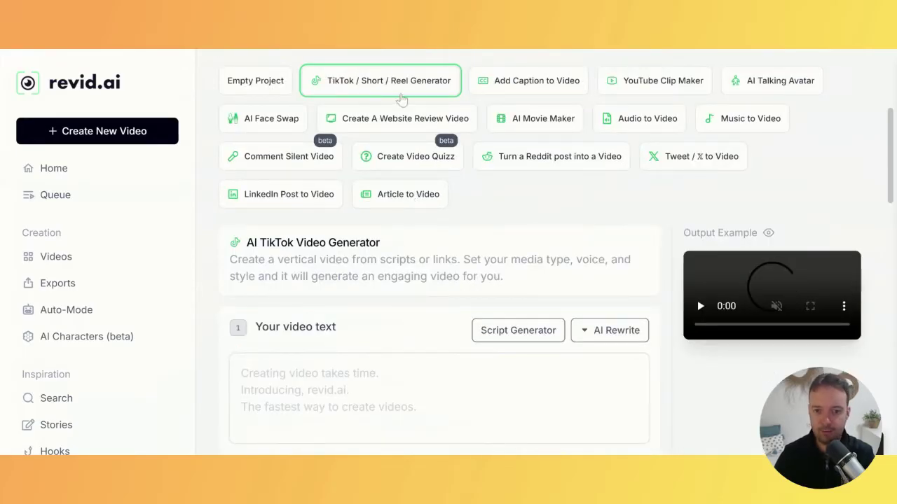
scroll(517, 180, "down", 3)
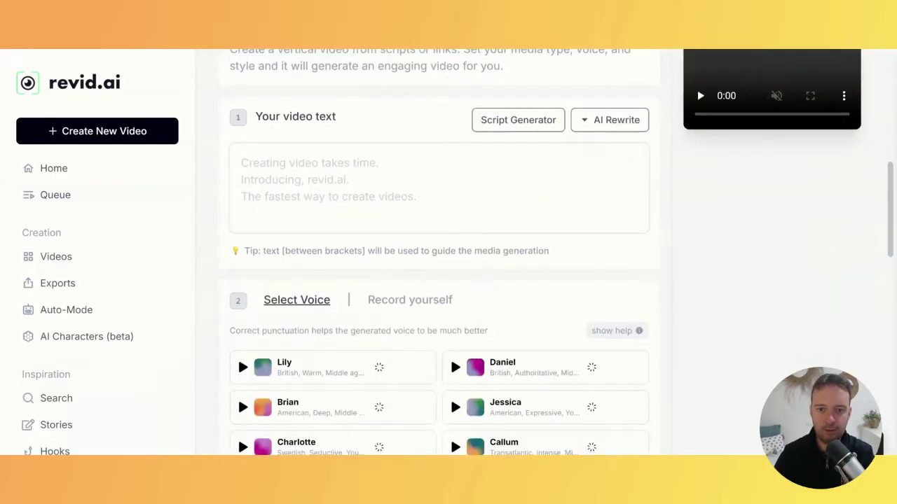
scroll(516, 182, "up", 3)
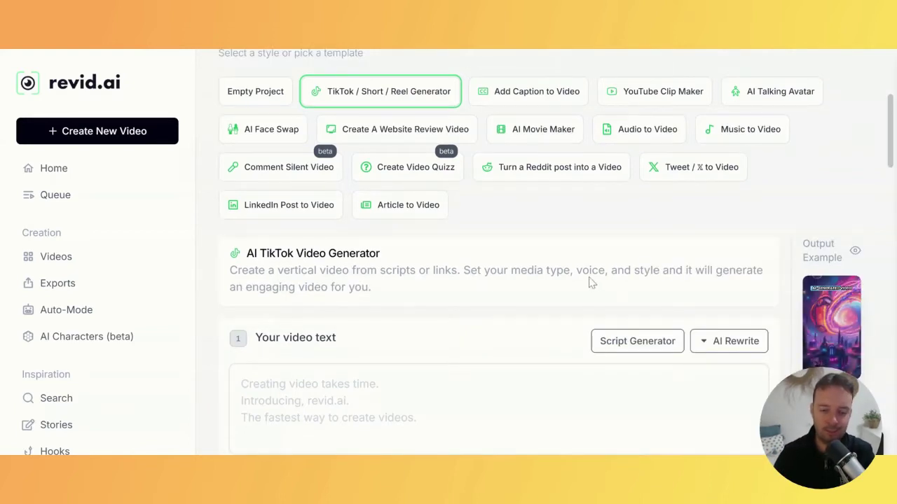
Step: Scroll through the generator form's video text, voice, parameter and audio options
scroll(515, 231, "down", 2)
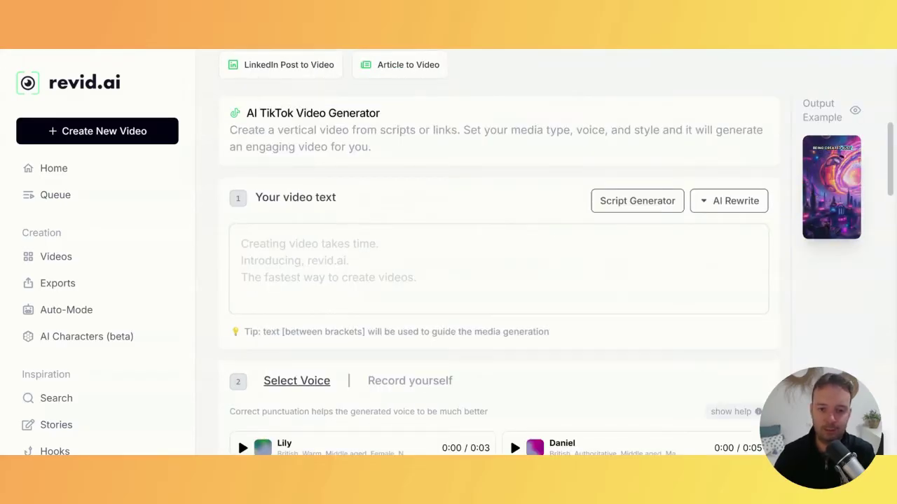
scroll(393, 322, "down", 1)
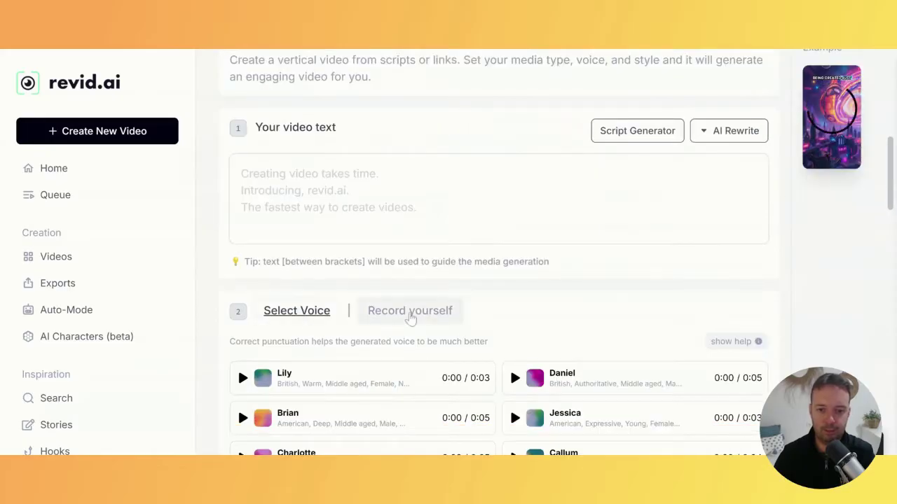
scroll(367, 306, "down", 2)
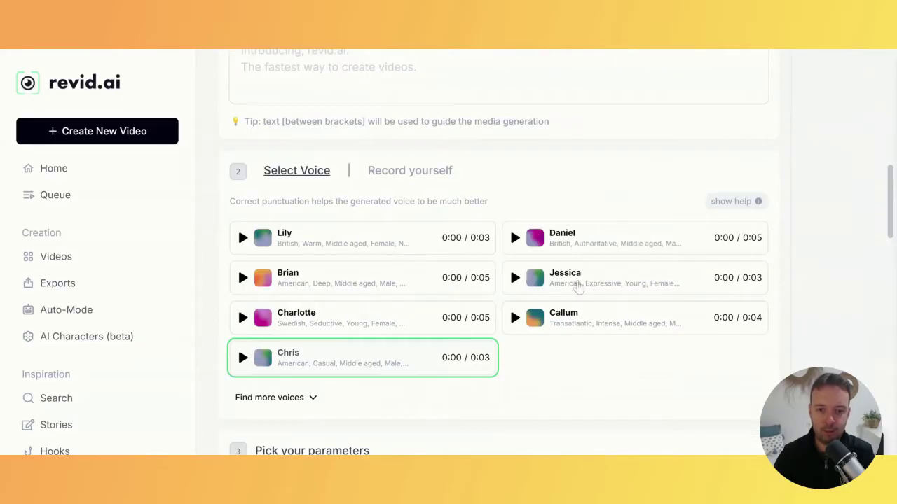
scroll(368, 306, "down", 4)
scroll(372, 255, "down", 2)
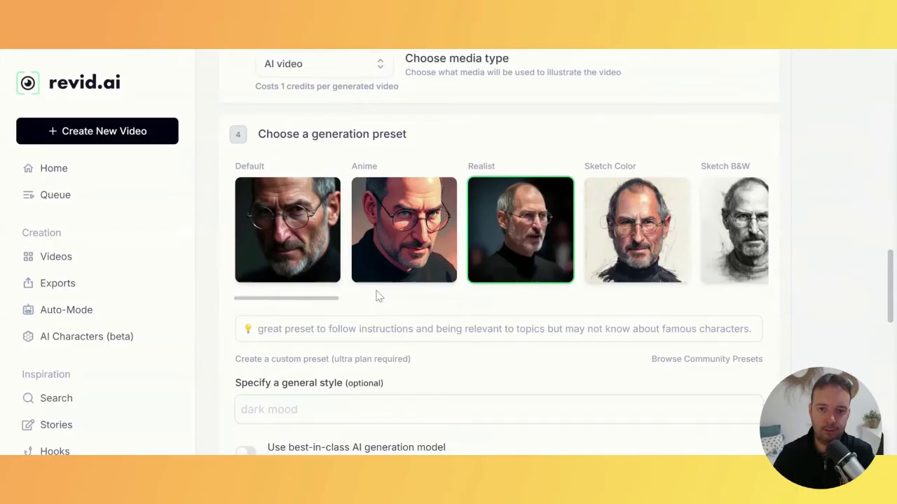
scroll(497, 168, "down", 3)
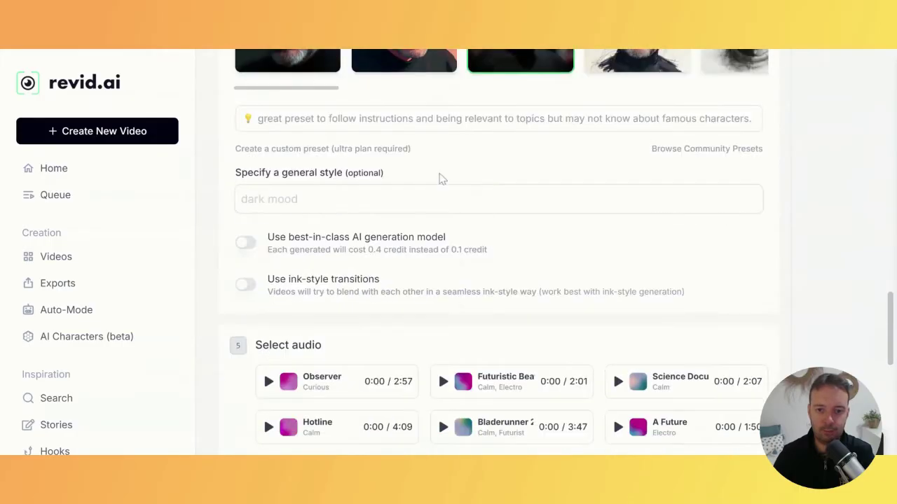
scroll(493, 229, "down", 1)
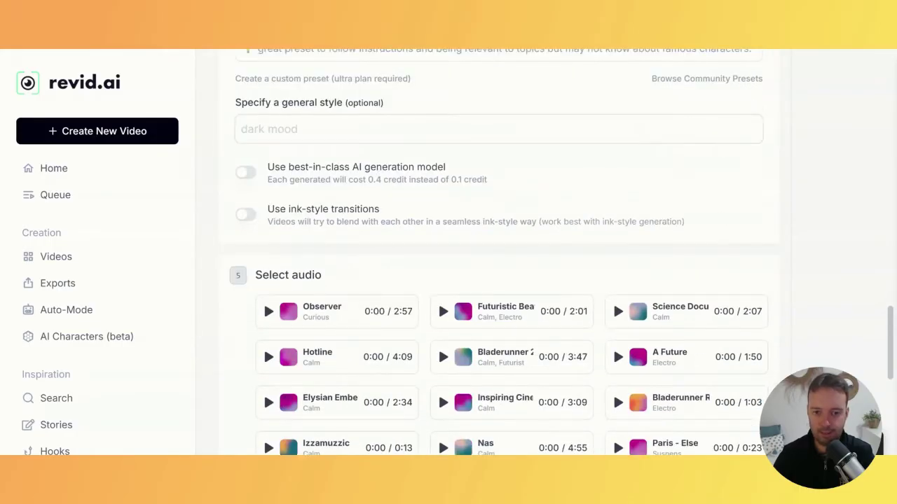
scroll(563, 192, "down", 2)
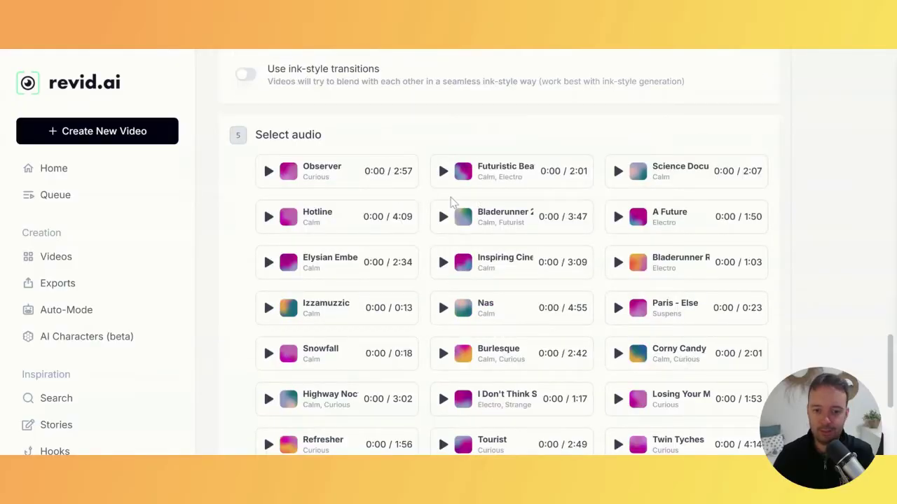
scroll(453, 206, "down", 3)
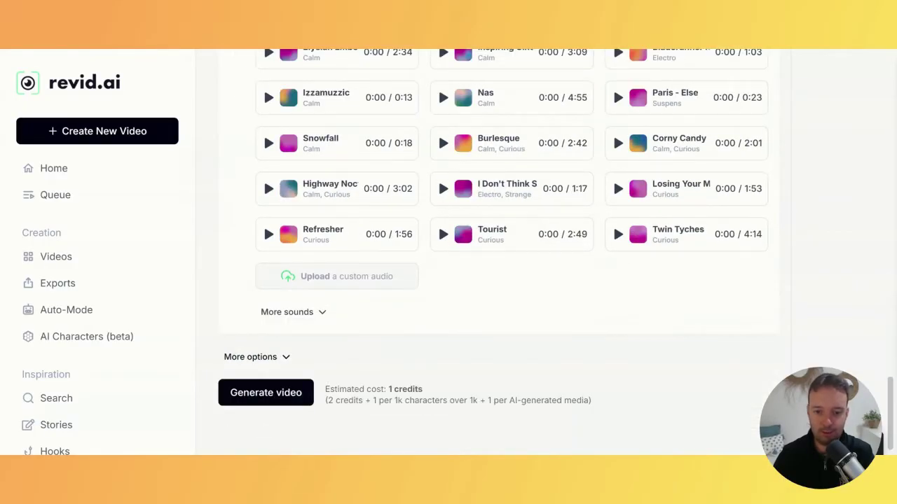
scroll(565, 344, "up", 10)
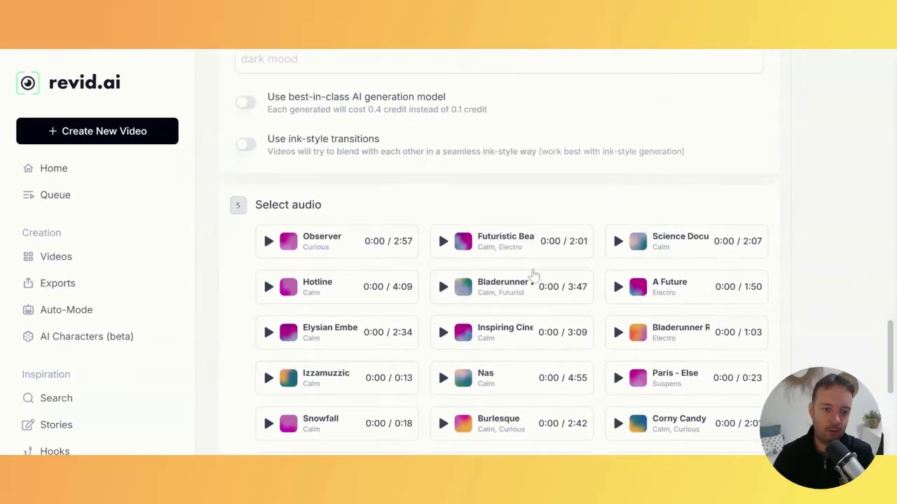
scroll(652, 276, "up", 10)
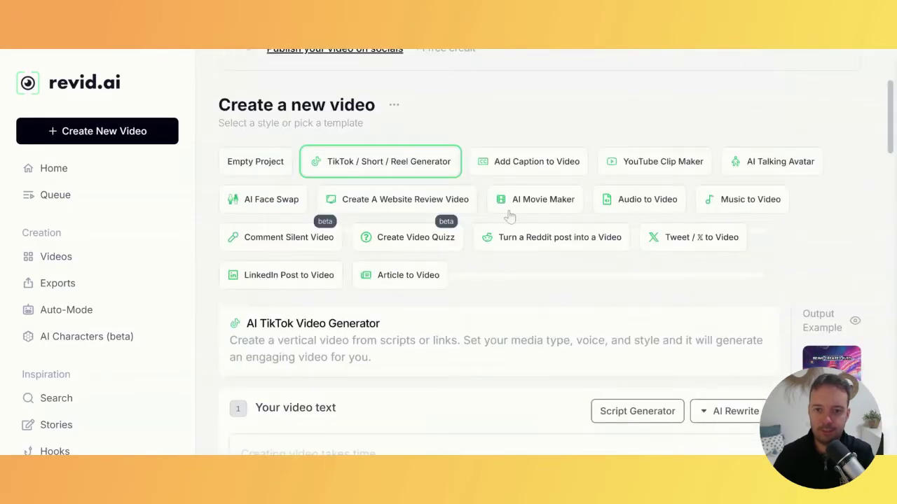
Step: Preview the Add Caption to Video template form
left_click(518, 165)
scroll(728, 170, "down", 2)
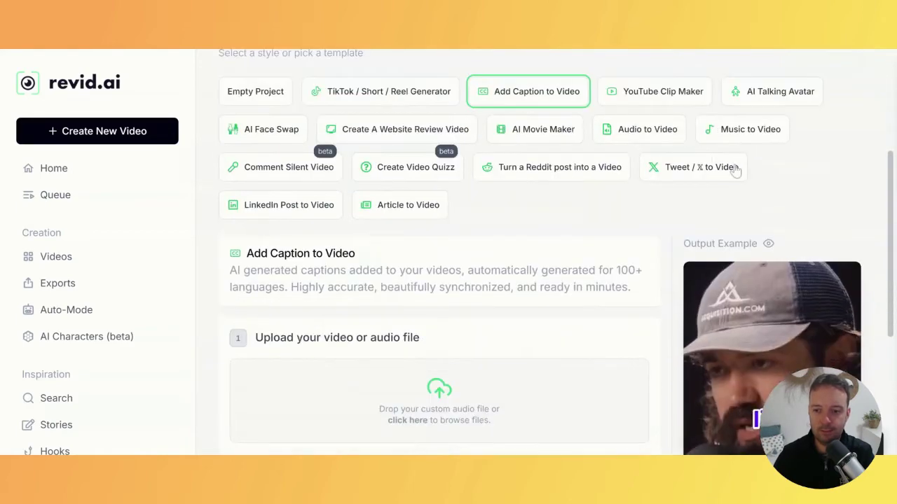
scroll(680, 296, "up", 2)
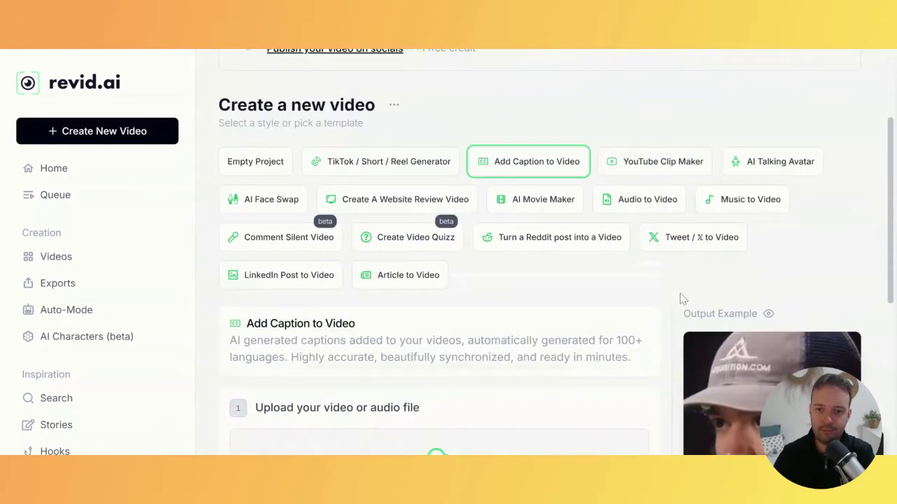
scroll(767, 278, "down", 2)
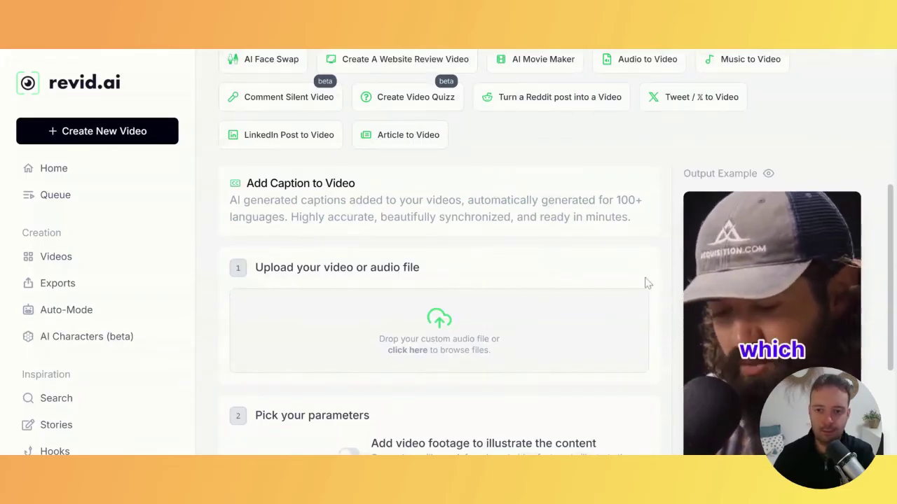
scroll(644, 283, "up", 2)
Step: Switch to the YouTube Clip Maker template and review its URL and parameter fields
left_click(669, 175)
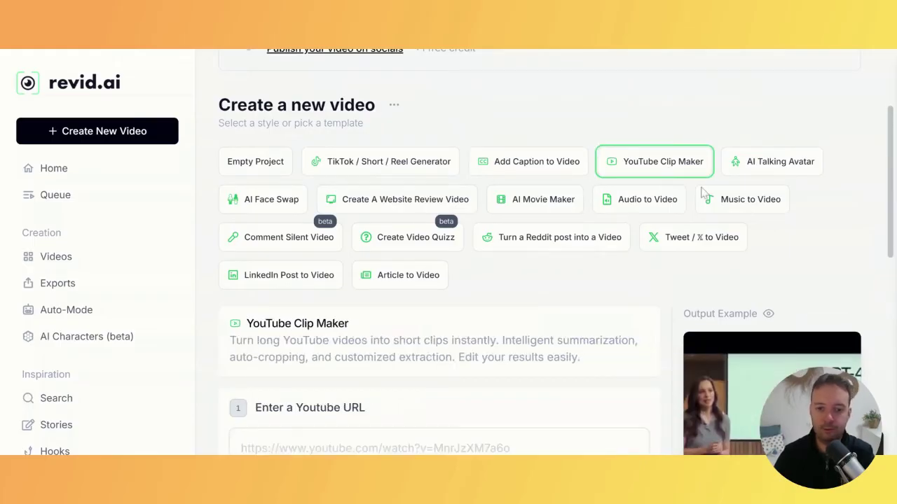
scroll(701, 196, "down", 1)
scroll(590, 303, "down", 1)
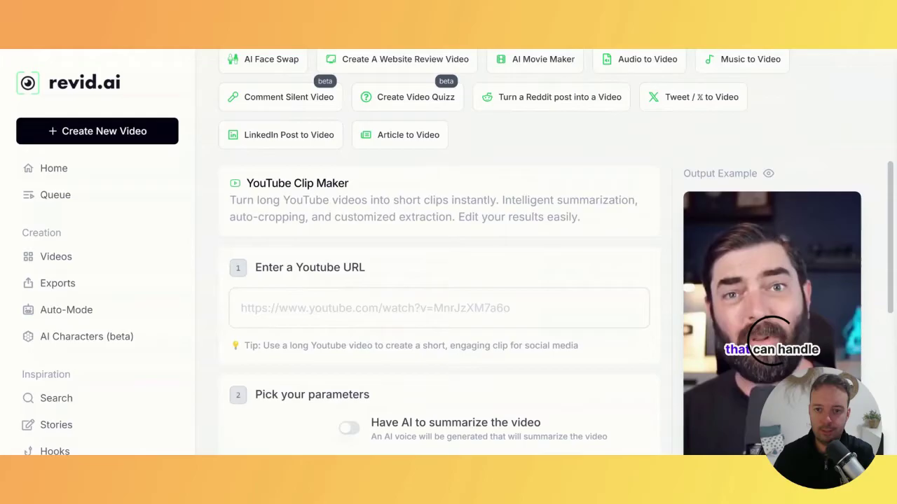
scroll(588, 261, "up", 2)
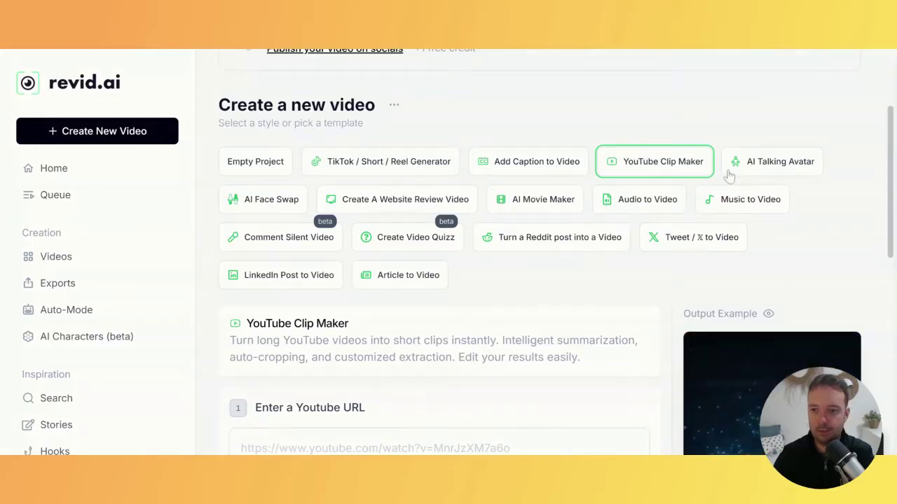
Step: Preview the AI Talking Avatar template form
left_click(765, 172)
scroll(792, 341, "down", 2)
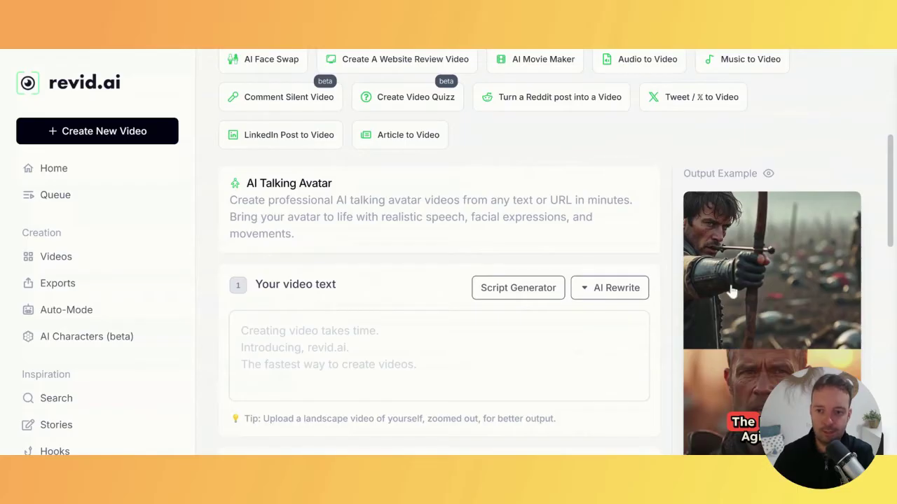
scroll(610, 241, "up", 2)
scroll(701, 273, "up", 1)
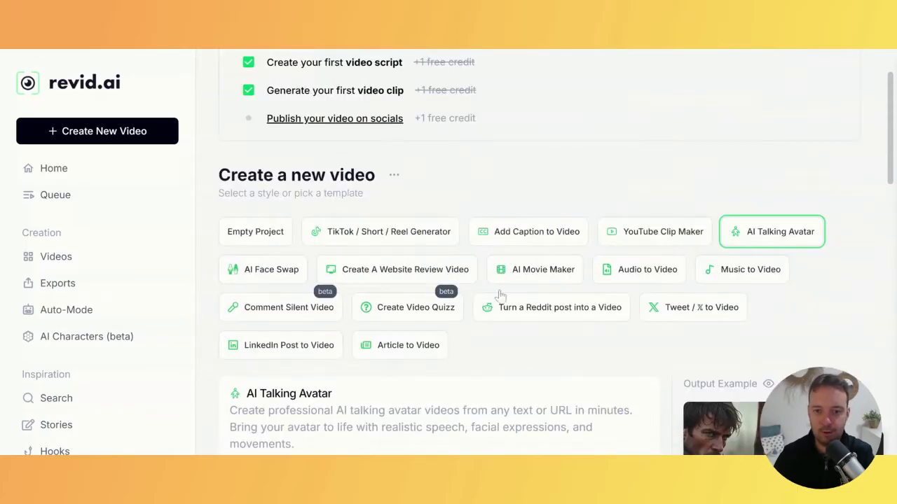
Step: Preview the Create A Website Review Video template form
left_click(419, 276)
scroll(599, 259, "down", 3)
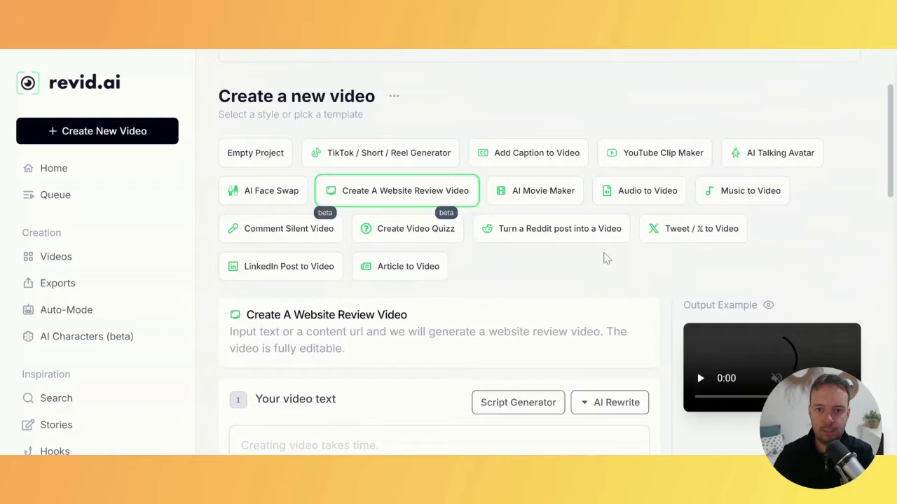
scroll(582, 269, "up", 2)
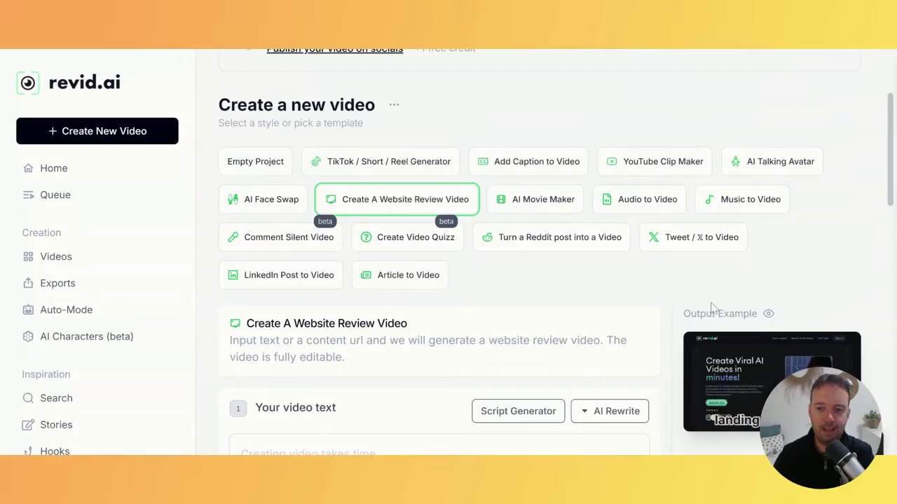
scroll(686, 230, "down", 1)
scroll(534, 295, "up", 1)
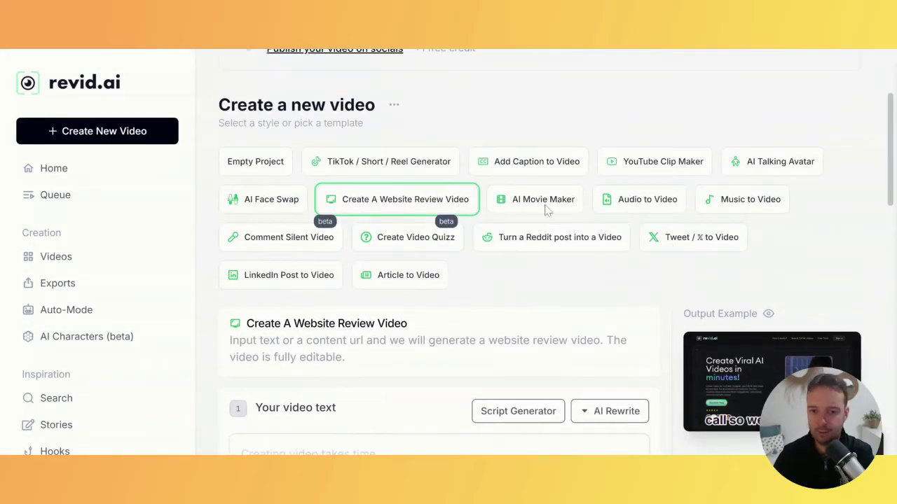
Step: Glance at the Reddit post template, then review the Tweet / X to Video form's voice list
left_click(527, 246)
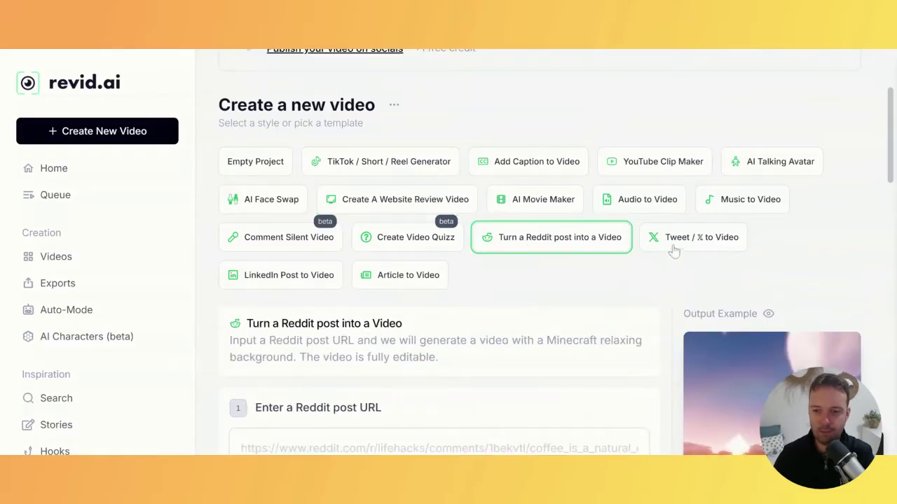
scroll(674, 250, "down", 2)
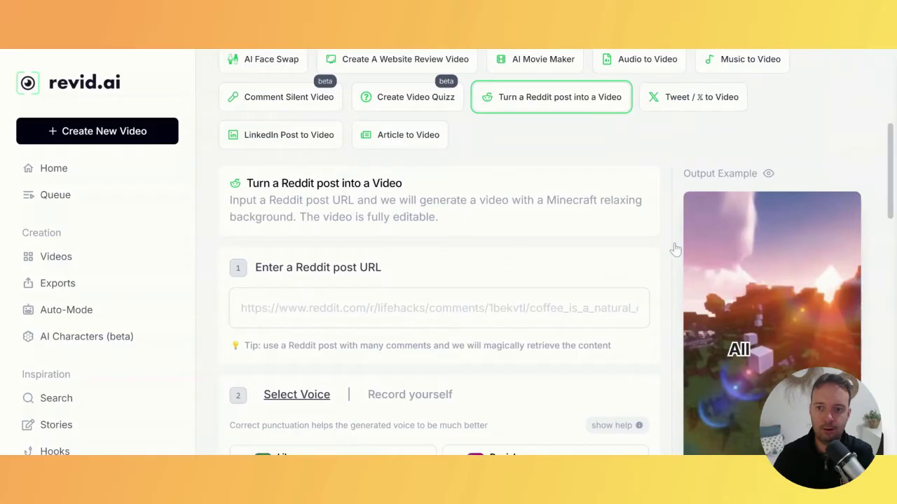
left_click(684, 106)
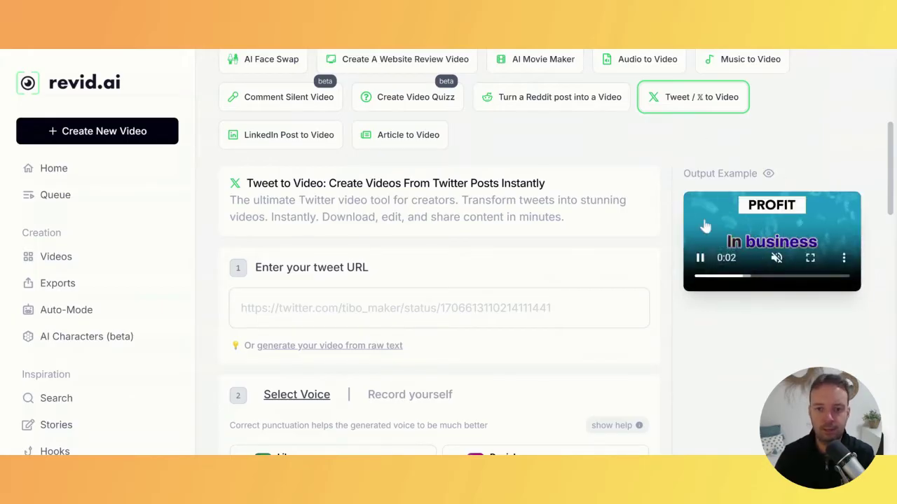
scroll(484, 150, "down", 2)
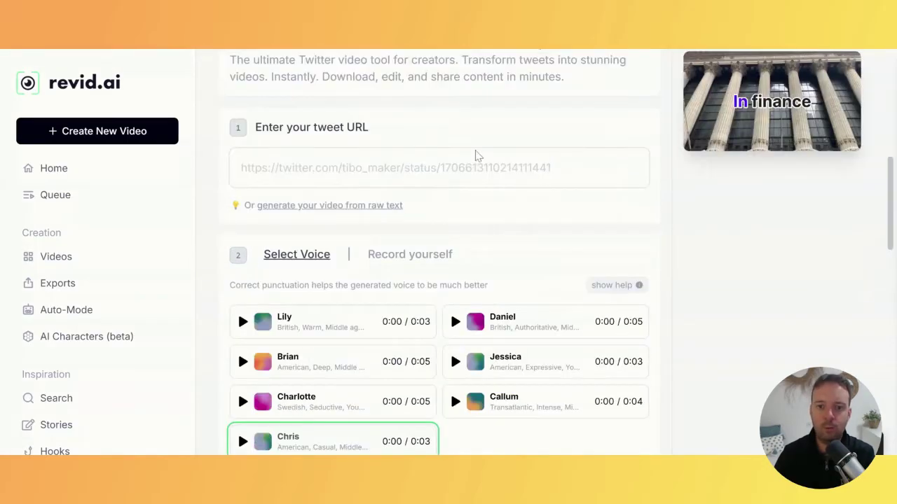
scroll(460, 192, "up", 2)
scroll(122, 248, "up", 2)
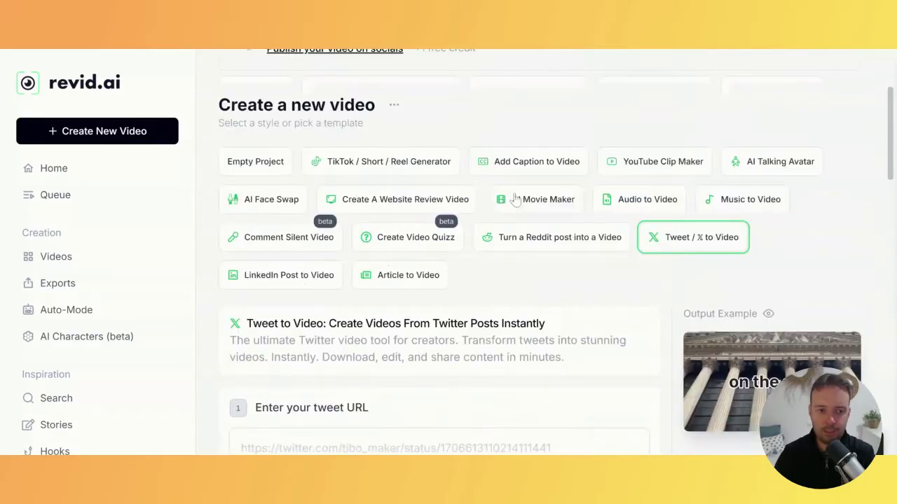
Step: Open the 'Understanding Google Search Indexing Process' video from Your Videos and jump to frames 5 and 6
left_click(70, 261)
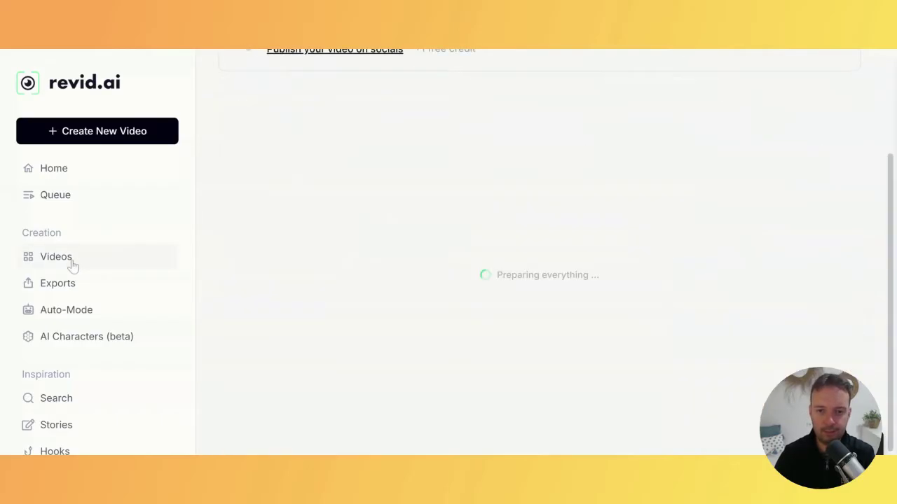
left_click(473, 199)
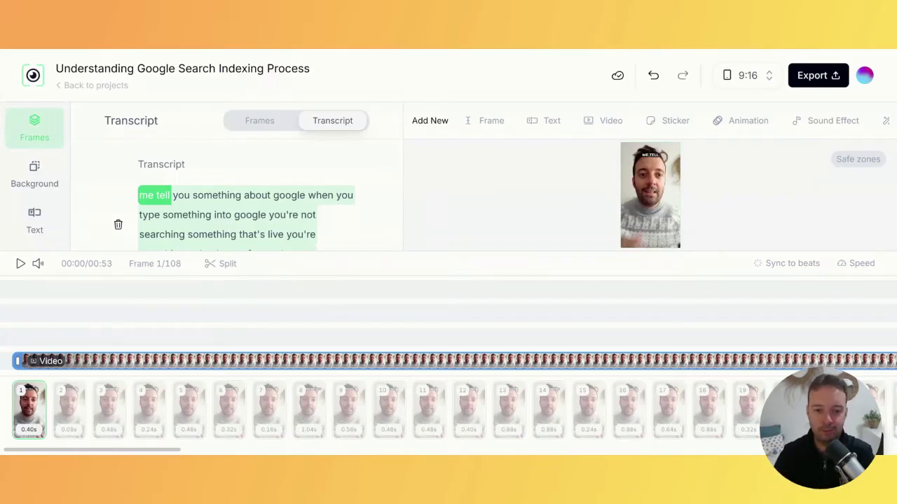
left_click(197, 417)
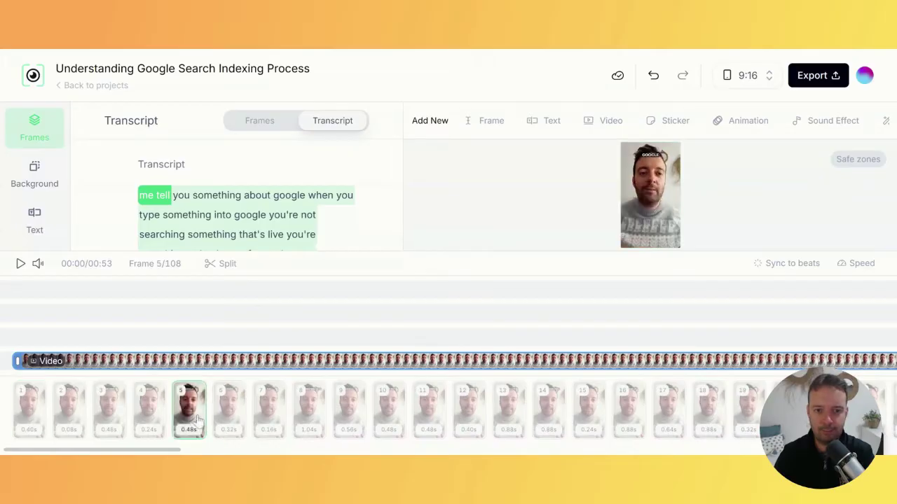
left_click(229, 413)
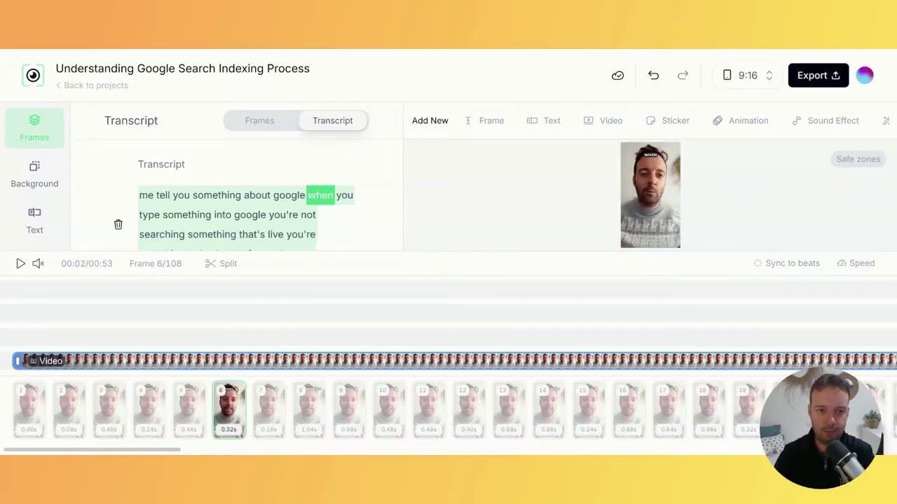
Step: Switch to the frame list and show frame 6's media from the video track options
left_click(276, 122)
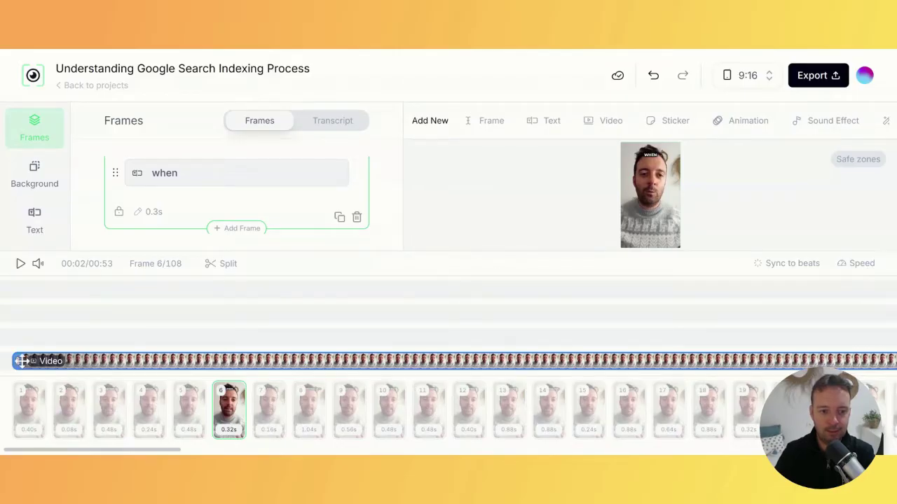
left_click(77, 361)
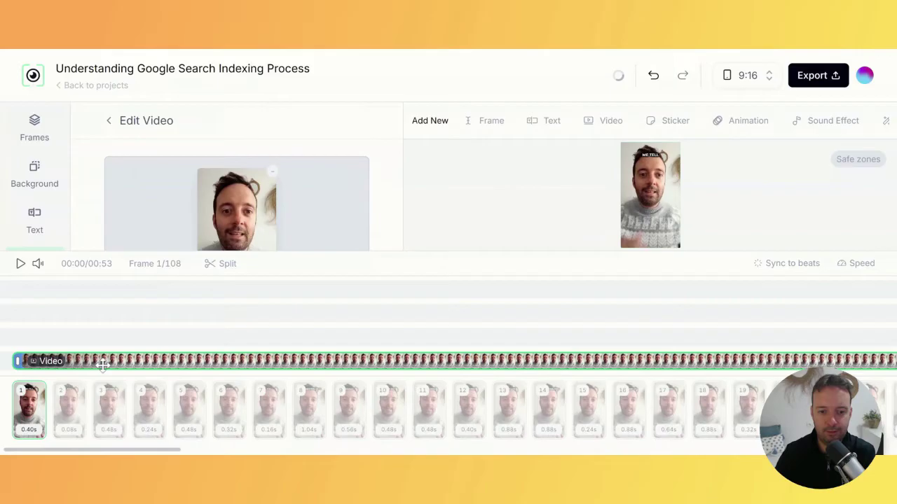
left_click(239, 413)
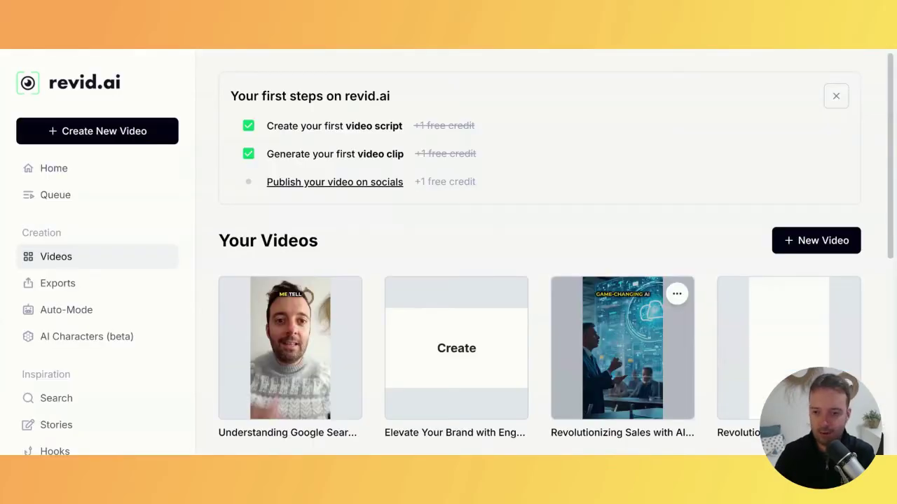
Step: Open the Revolutionizing Sales with AI video in the editor
left_click(613, 340)
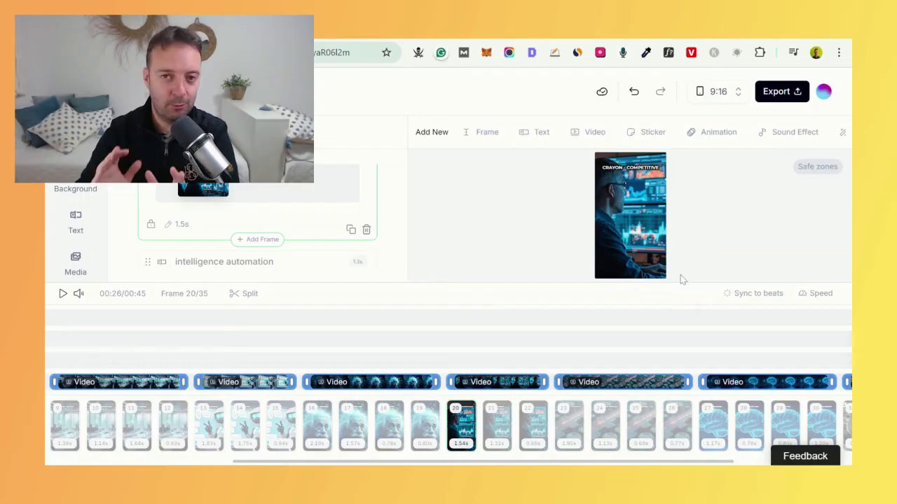
Step: Turn on TikTok safe zones for the preview and trim the fourth video clip's start
left_click(817, 168)
left_click(829, 191)
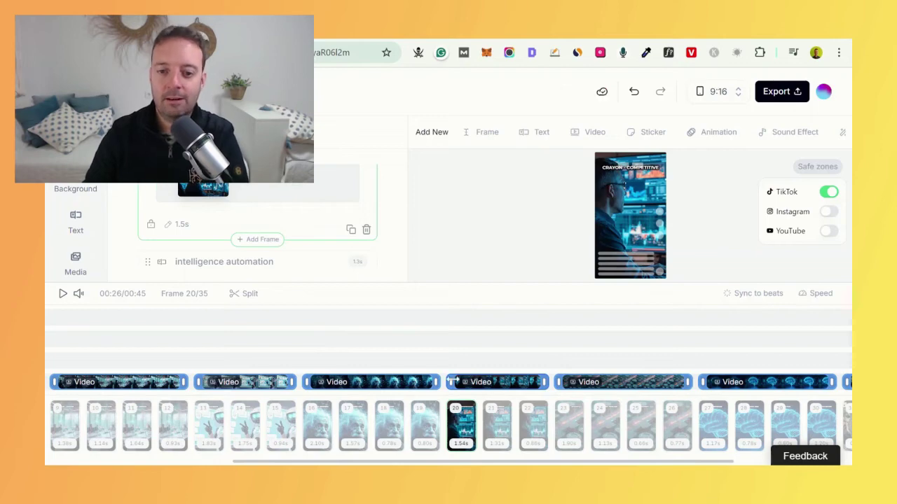
left_click_drag(452, 382, 489, 382)
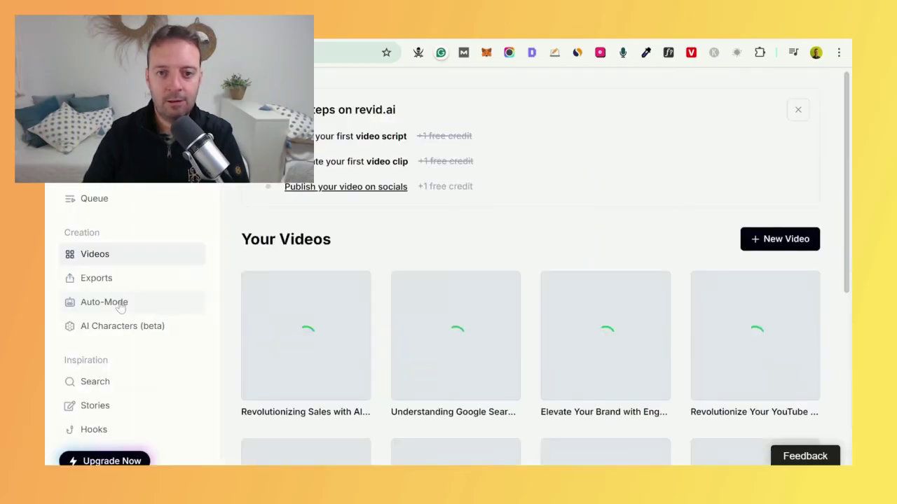
Step: Leave the editor and return to the dashboard home
left_click(120, 307)
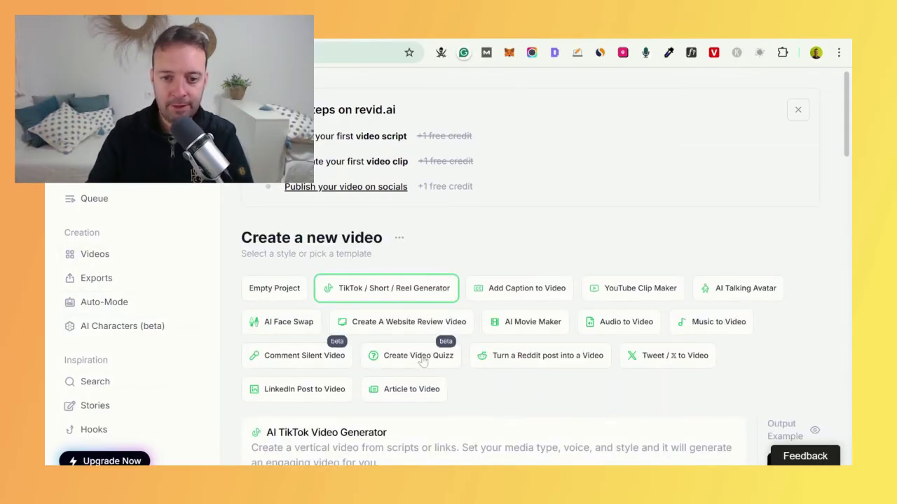
Step: Choose the Create Video Quiz template and play its example, pausing on answers 32, 42, 43, 44
left_click(421, 356)
scroll(680, 242, "down", 4)
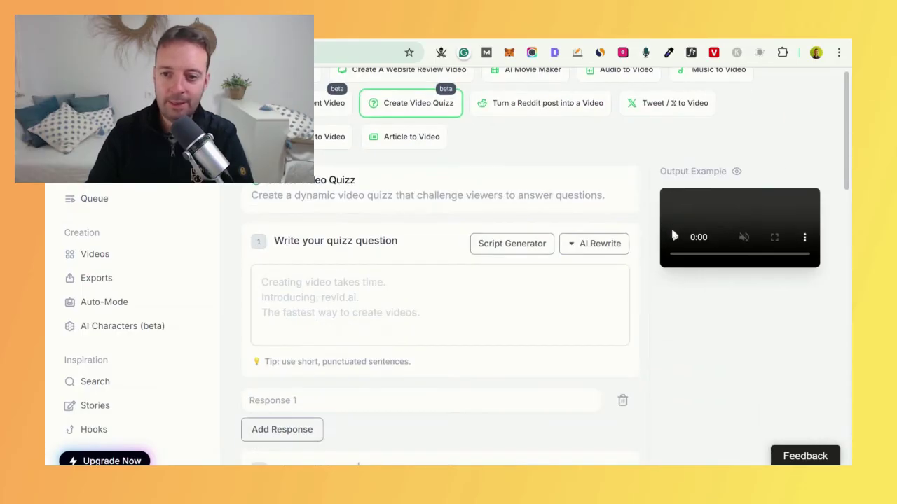
left_click(673, 233)
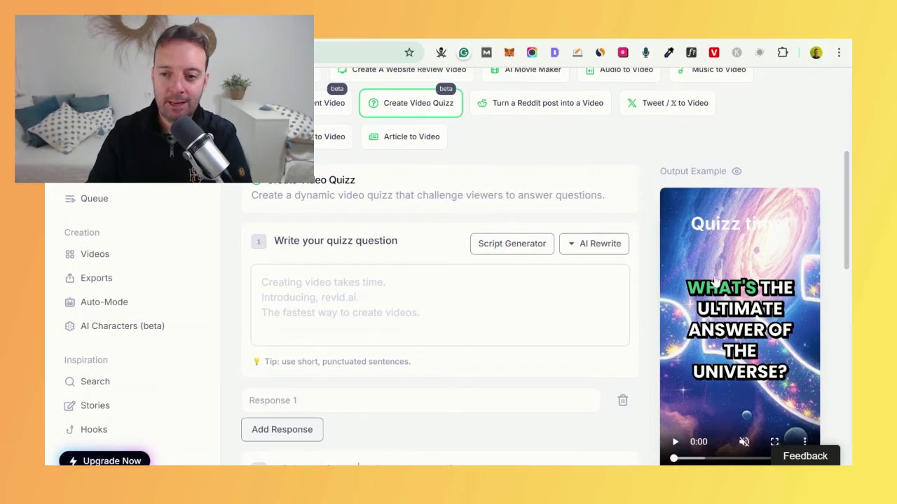
scroll(716, 281, "down", 1)
left_click(676, 379)
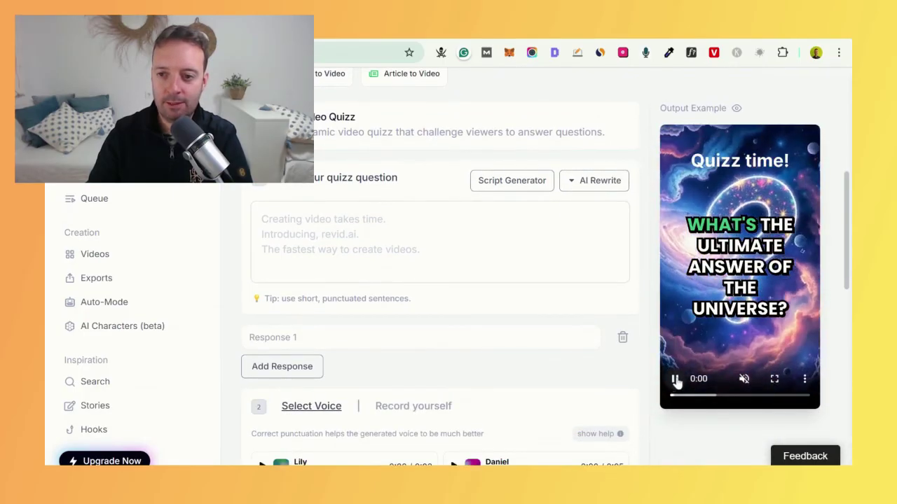
left_click(676, 379)
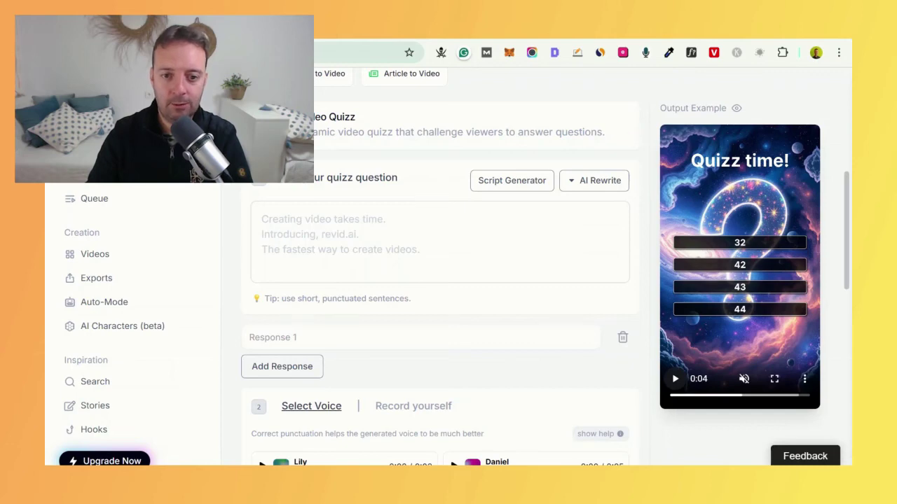
scroll(479, 285, "down", 8)
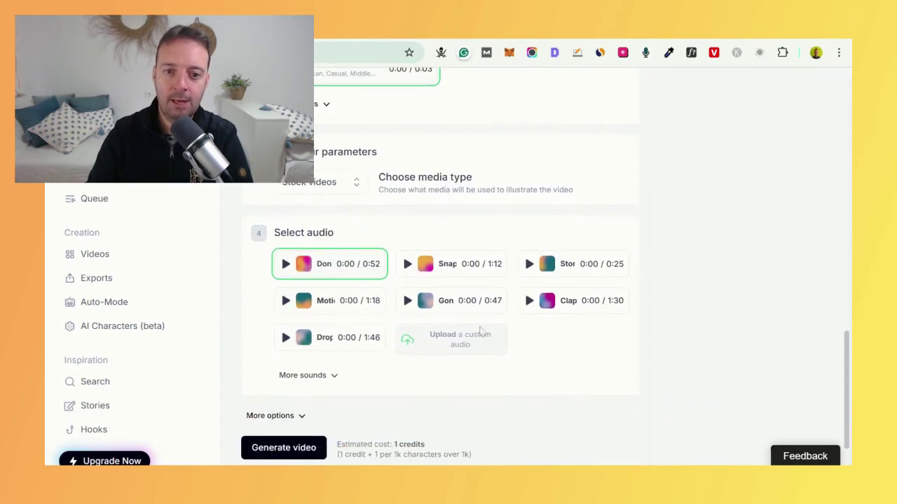
scroll(477, 302, "down", 1)
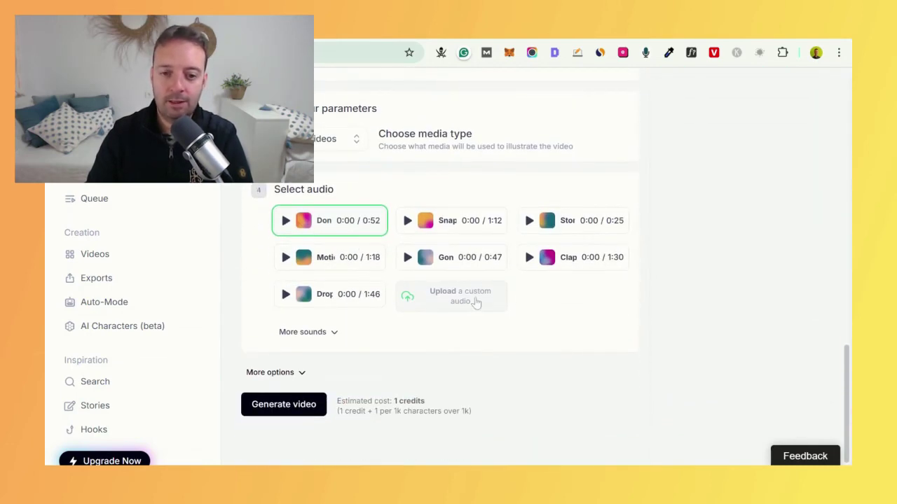
scroll(476, 301, "up", 10)
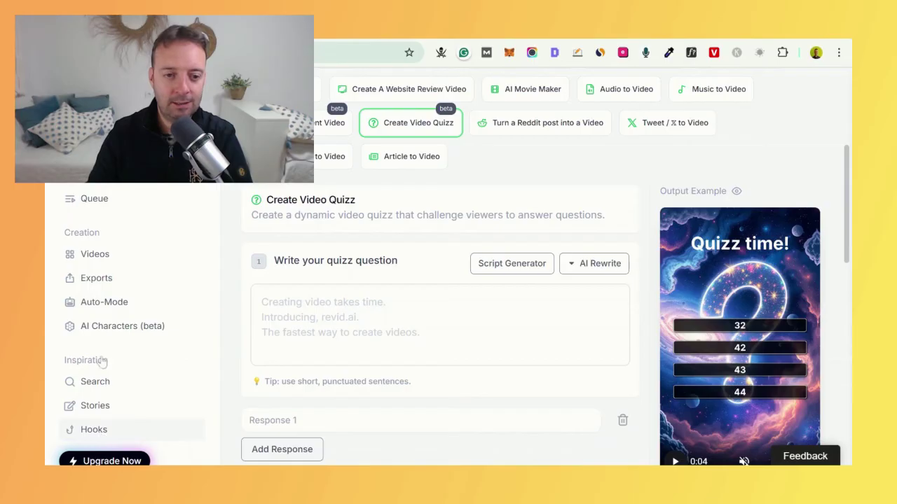
Step: Open Upgrade Now from the sidebar and review the Hobby, Growth and Ultra plan cards
scroll(113, 356, "down", 1)
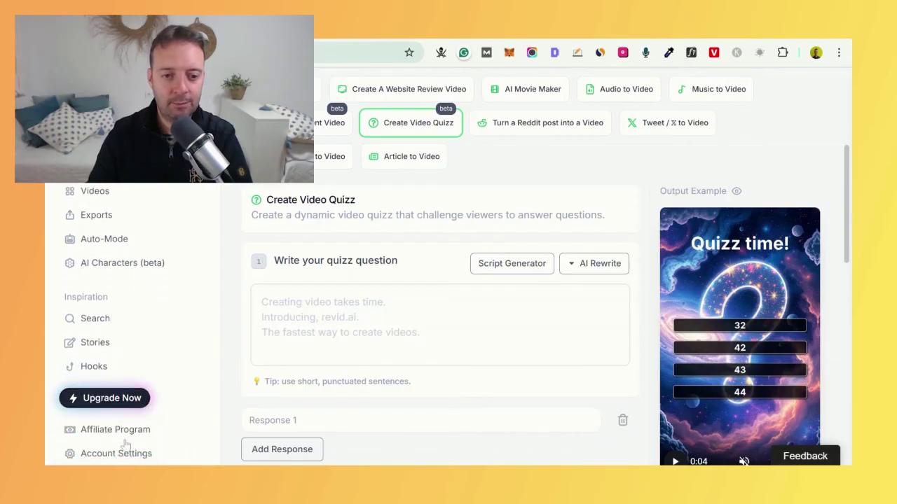
left_click(112, 398)
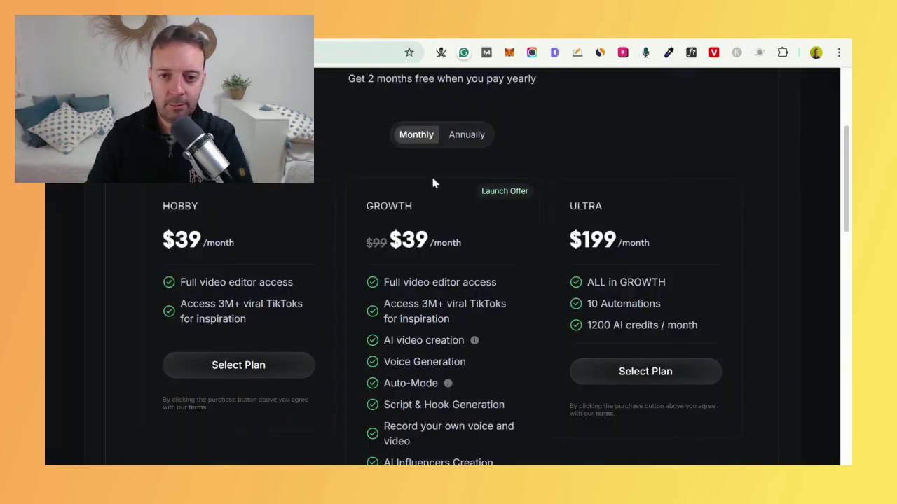
scroll(432, 182, "down", 1)
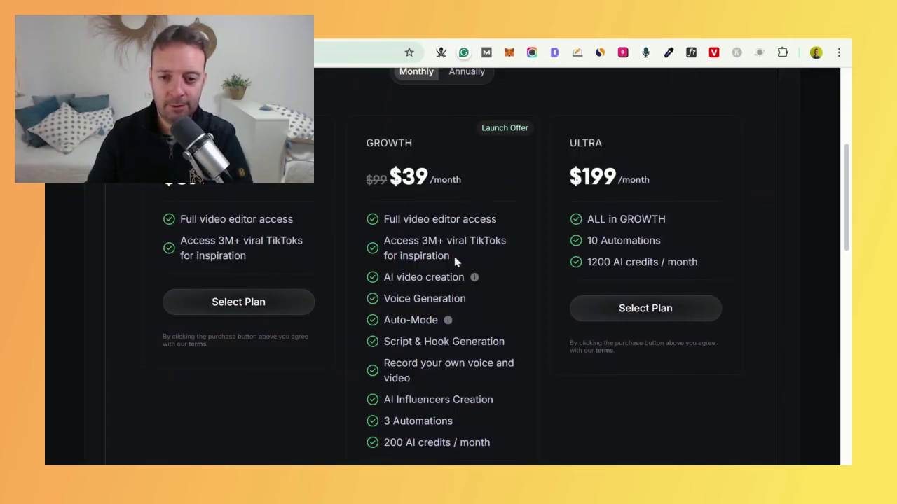
scroll(446, 318, "down", 2)
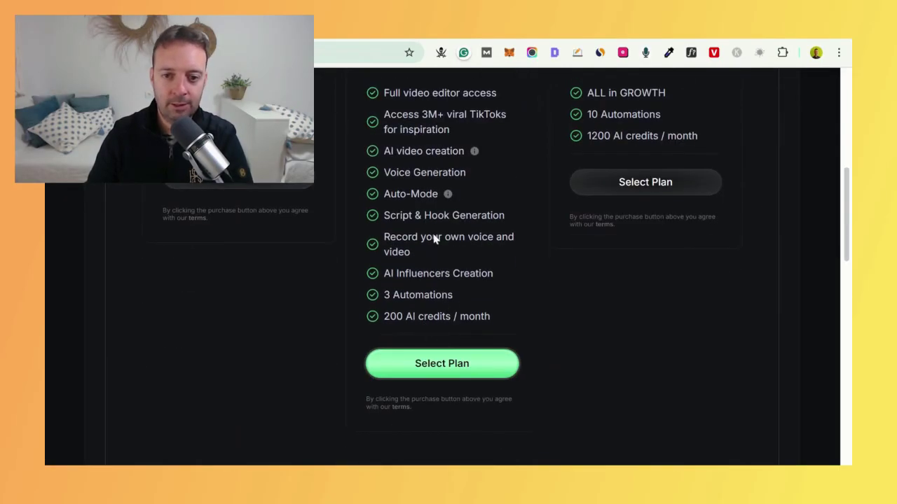
scroll(432, 309, "up", 1)
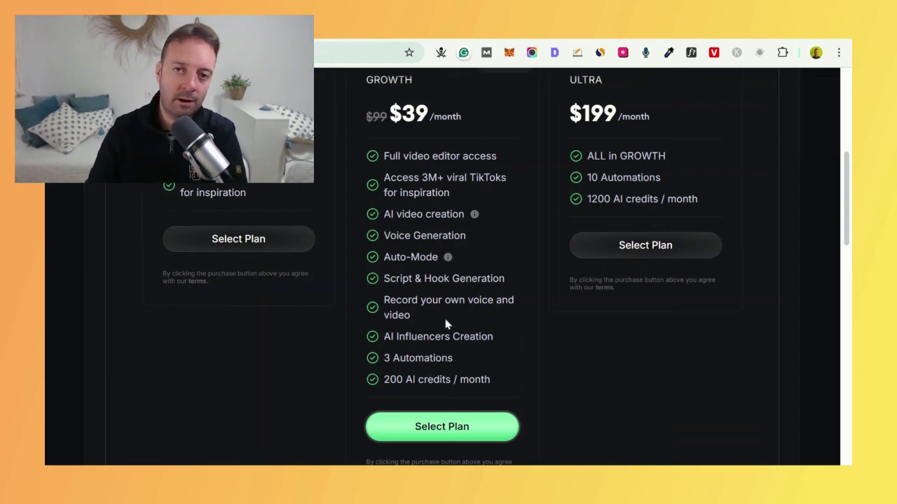
scroll(629, 176, "up", 4)
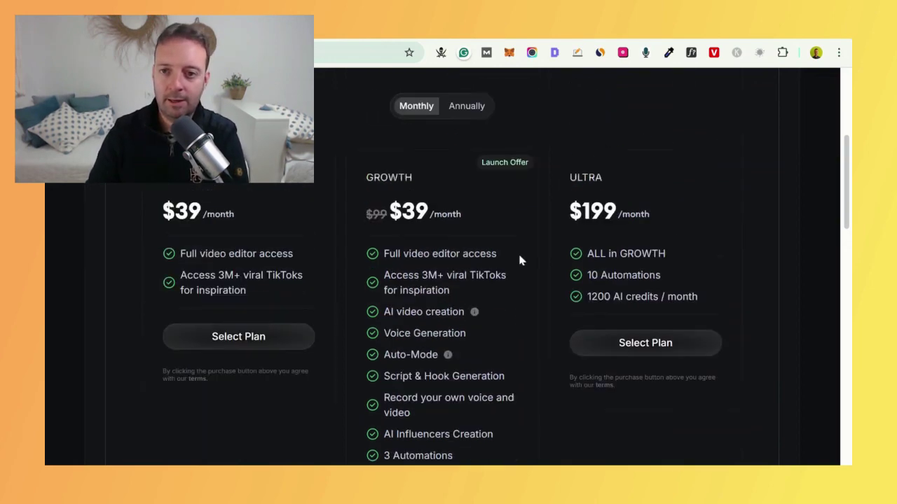
scroll(438, 291, "up", 1)
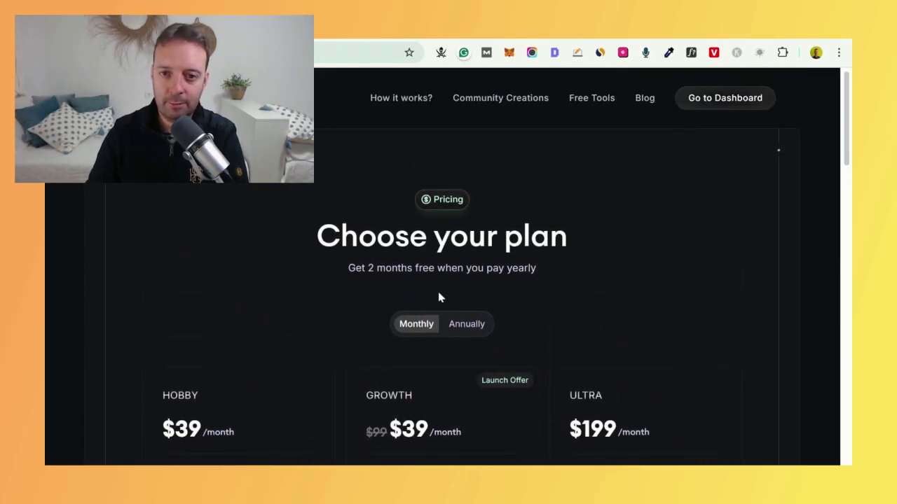
scroll(326, 249, "down", 4)
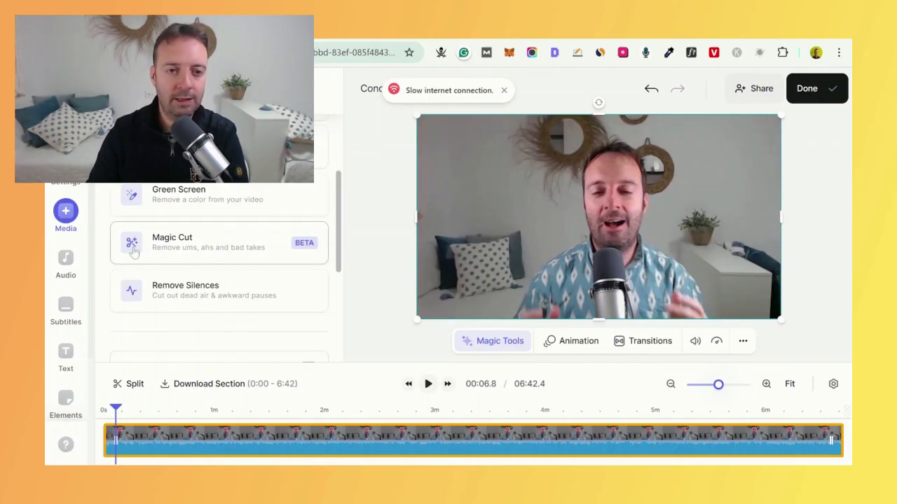
scroll(229, 259, "up", 2)
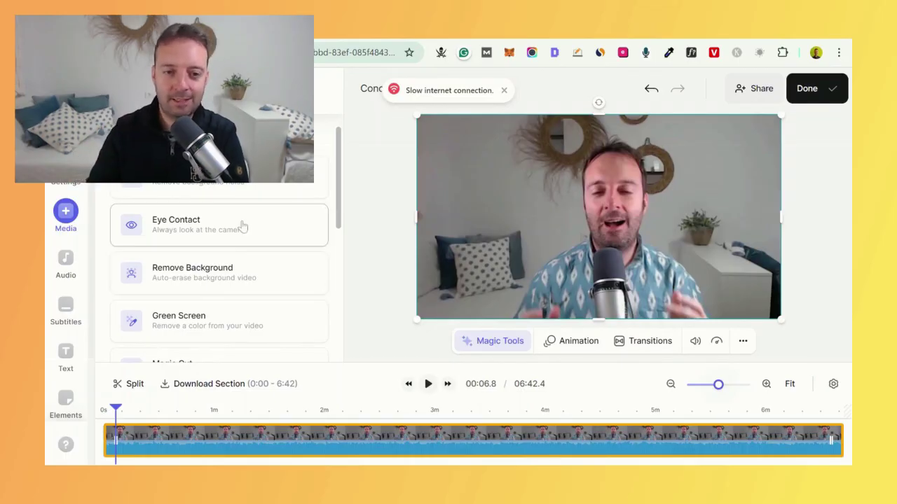
scroll(234, 260, "down", 2)
scroll(232, 264, "down", 1)
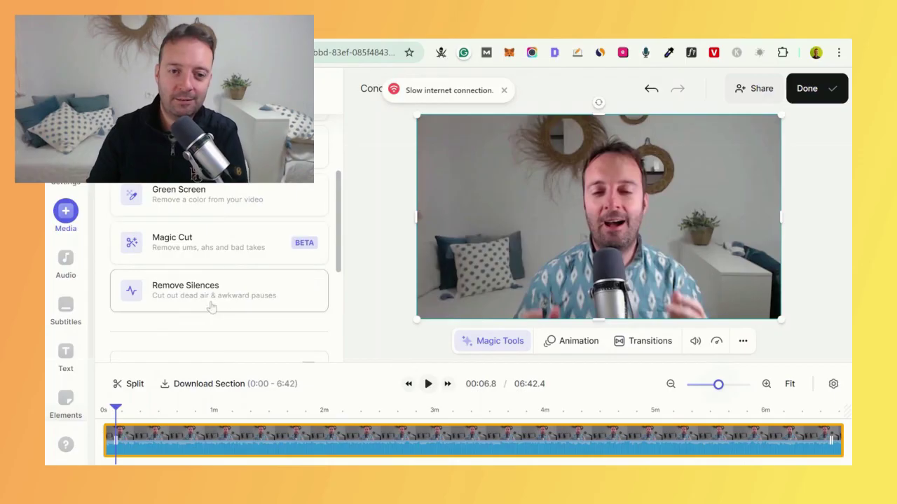